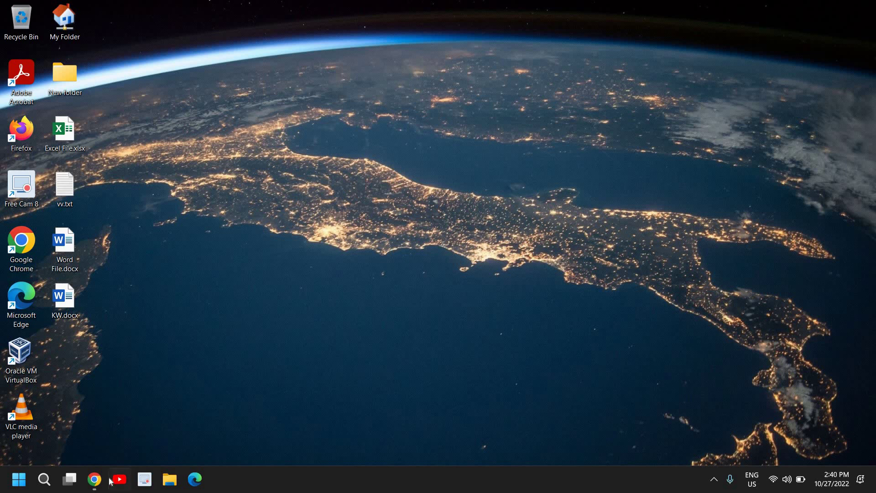
Step: Launch Google Chrome from the taskbar so the Gmail inbox appears
{"action": "left_click", "coordinate": [94, 479]}
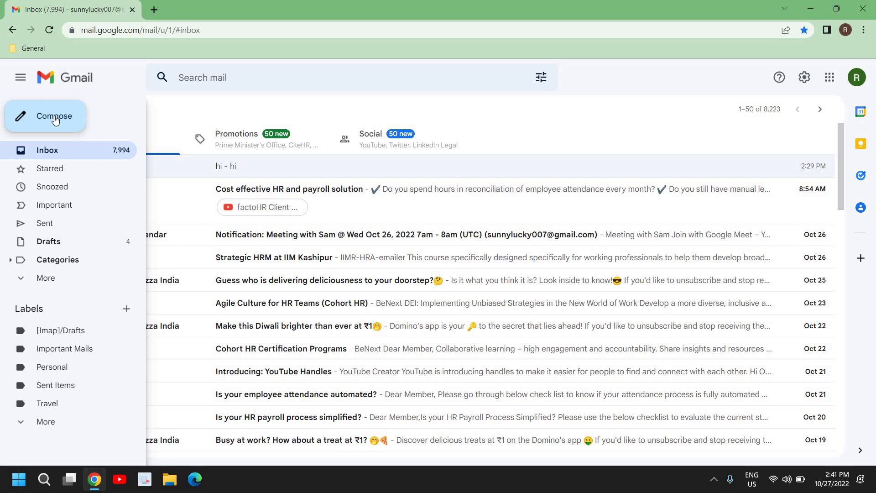
{"action": "left_click", "coordinate": [55, 118]}
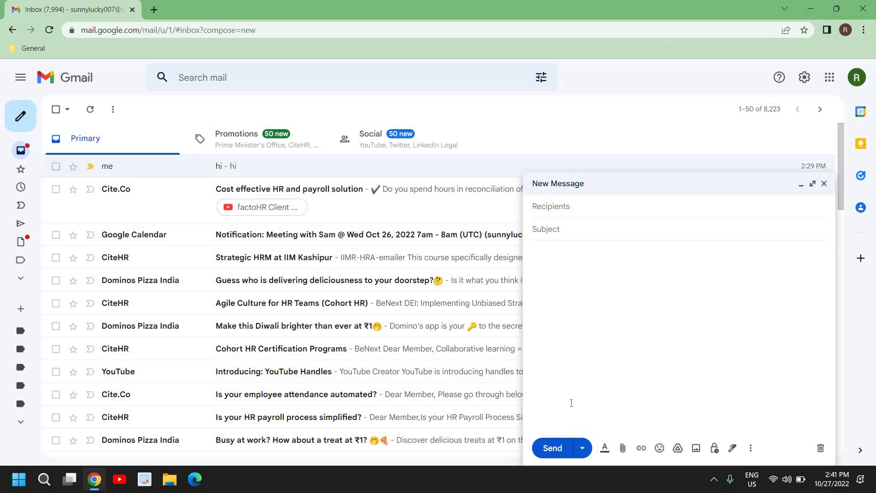
{"action": "left_click", "coordinate": [823, 184]}
{"action": "mouse_move", "coordinate": [804, 77]}
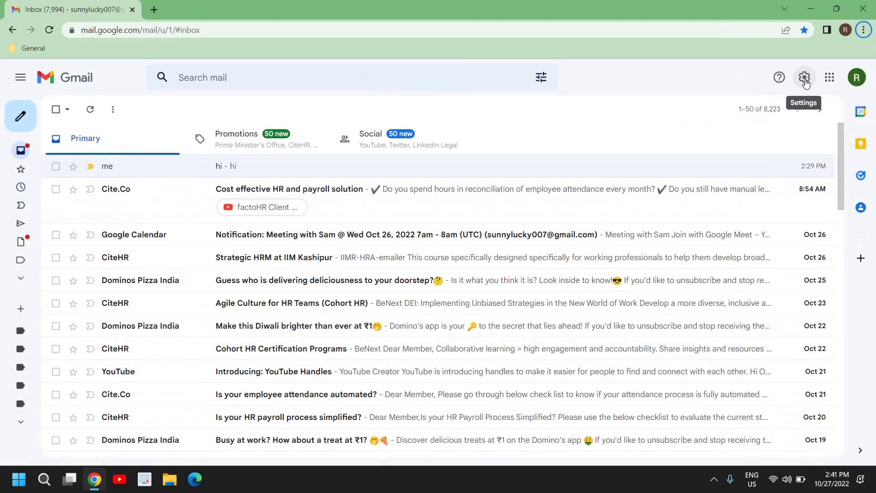
Step: Go from the Settings gear to Gmail's full 'See all settings' page
{"action": "left_click", "coordinate": [805, 79]}
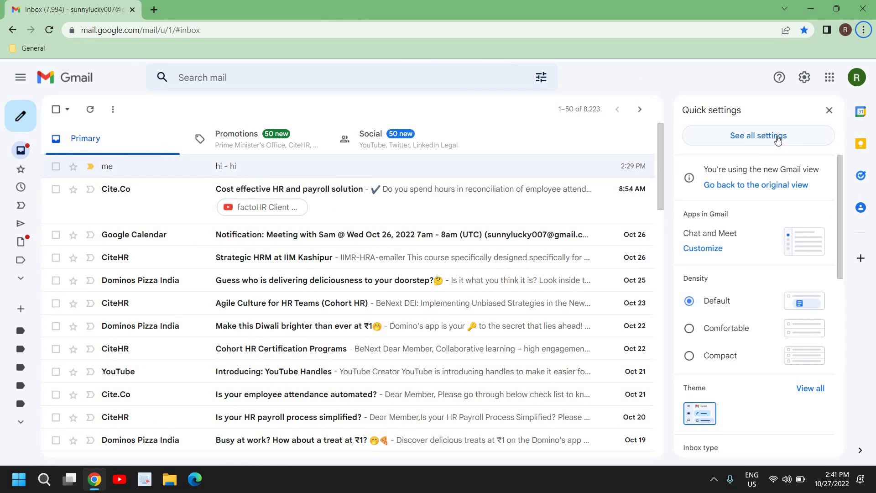
{"action": "left_click", "coordinate": [777, 137]}
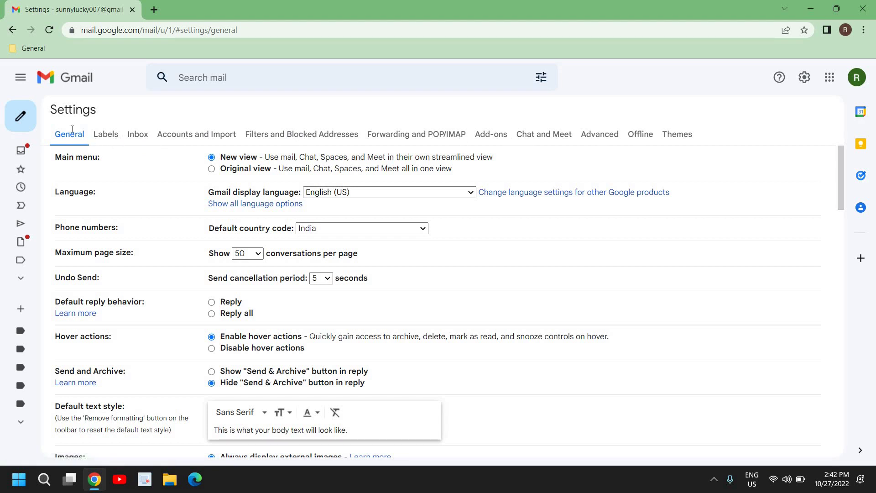
{"action": "scroll", "coordinate": [131, 149], "scroll_direction": "down", "scroll_amount": 2}
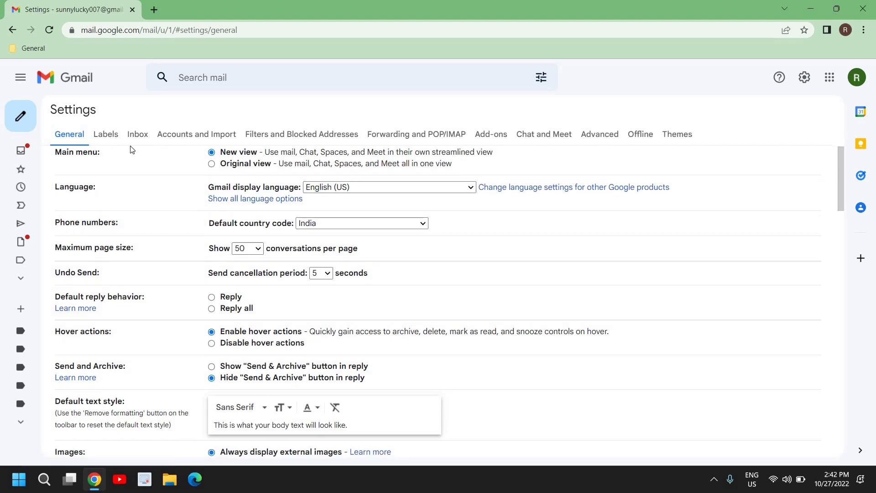
{"action": "scroll", "coordinate": [131, 148], "scroll_direction": "down", "scroll_amount": 8}
{"action": "scroll", "coordinate": [132, 150], "scroll_direction": "down", "scroll_amount": 6}
{"action": "scroll", "coordinate": [132, 150], "scroll_direction": "down", "scroll_amount": 4}
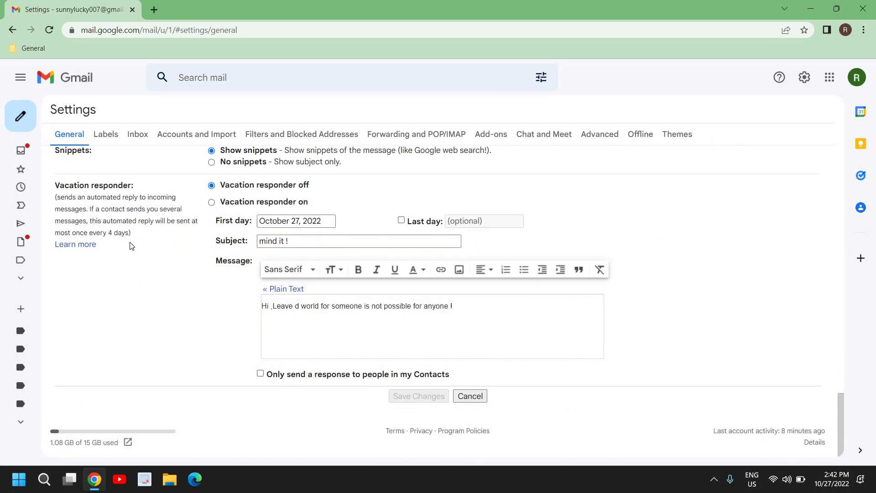
{"action": "scroll", "coordinate": [141, 382], "scroll_direction": "up", "scroll_amount": 1}
{"action": "scroll", "coordinate": [141, 367], "scroll_direction": "up", "scroll_amount": 1}
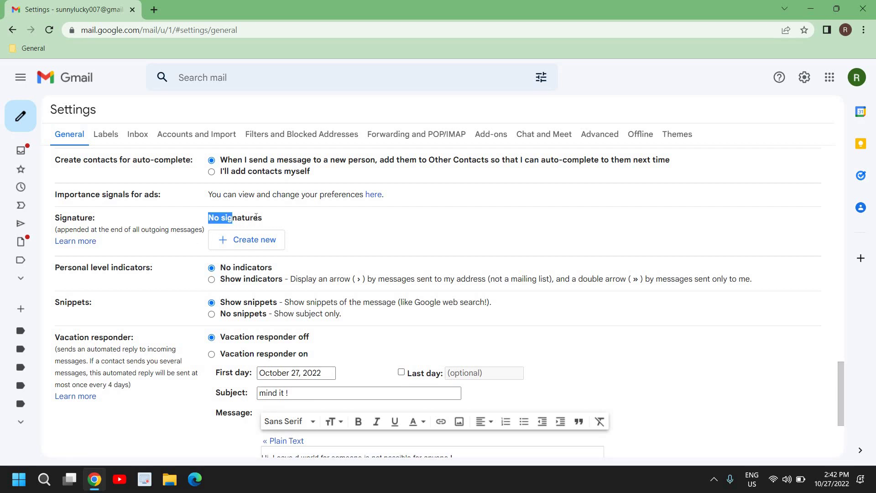
Step: Add a new signature under Signature, named 'Tech'
{"action": "left_click_drag", "start_coordinate": [209, 217], "coordinate": [253, 218]}
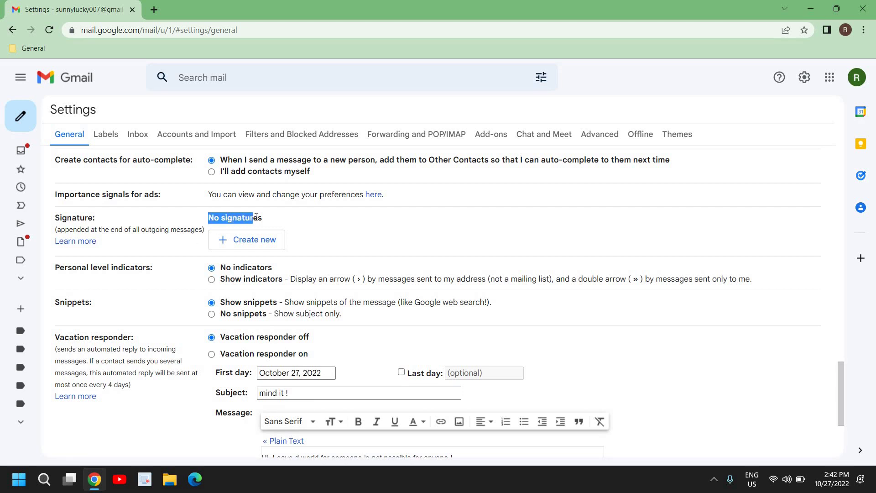
{"action": "left_click", "coordinate": [252, 245]}
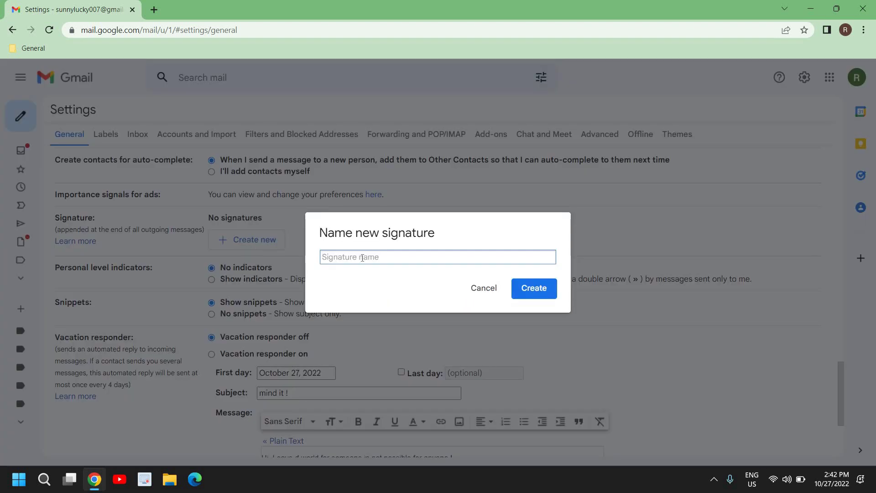
{"action": "type", "text": "Te"}
{"action": "type", "text": "ch"}
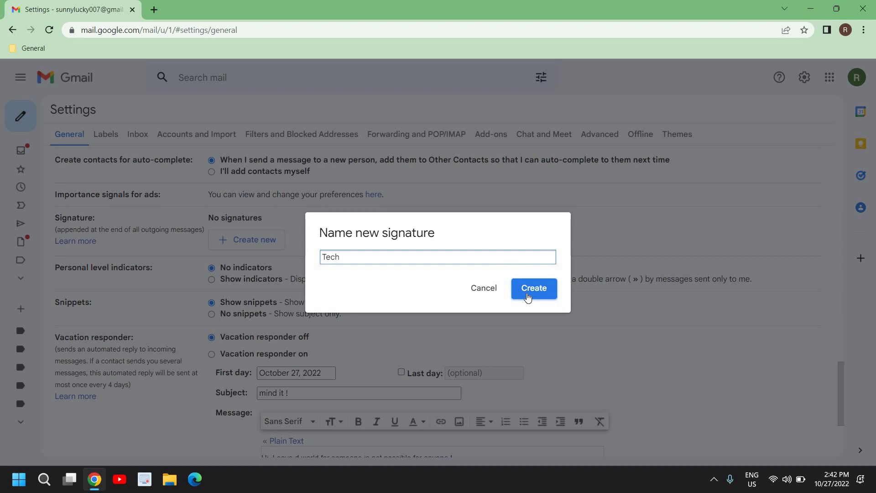
{"action": "left_click", "coordinate": [531, 288]}
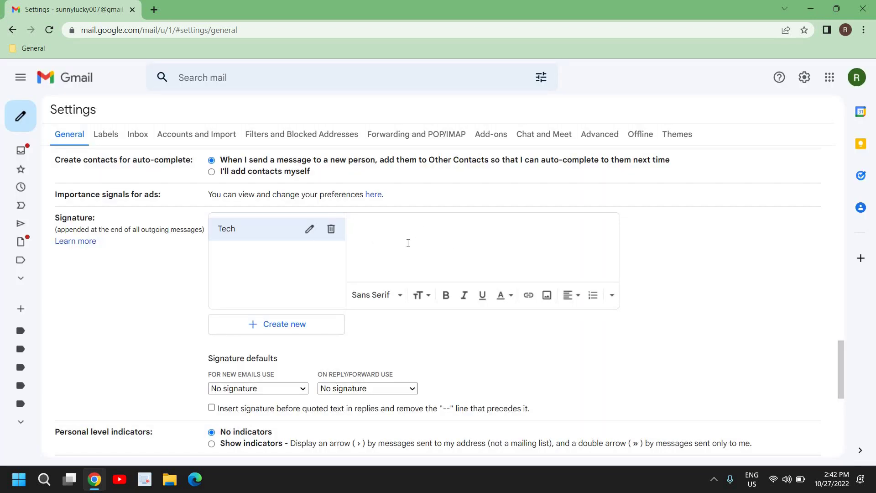
{"action": "type", "text": "Eaasy"}
Step: Correct typos and put 'Tech Lead Operations' on a second line under 'EasyTechGeek'
{"action": "key", "text": "BackSpace"}
{"action": "key", "text": "BackSpace"}
{"action": "key", "text": "BackSpace"}
{"action": "type", "text": "y"}
{"action": "type", "text": "TechGeek"}
{"action": "key", "text": "Return"}
{"action": "type", "text": "ech "}
{"action": "type", "text": "Lead Ope"}
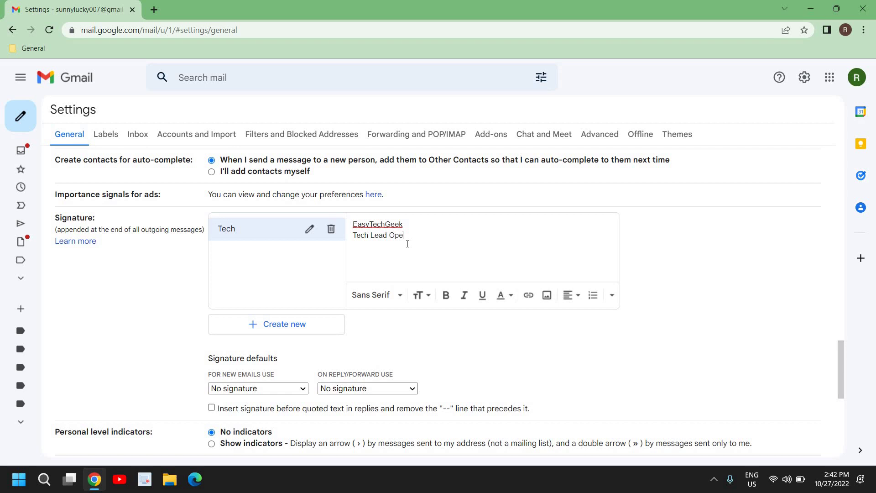
{"action": "type", "text": "rations"}
Step: Give 'EasyTechGeek' a blue background highlight
{"action": "left_click_drag", "start_coordinate": [407, 227], "coordinate": [343, 227]}
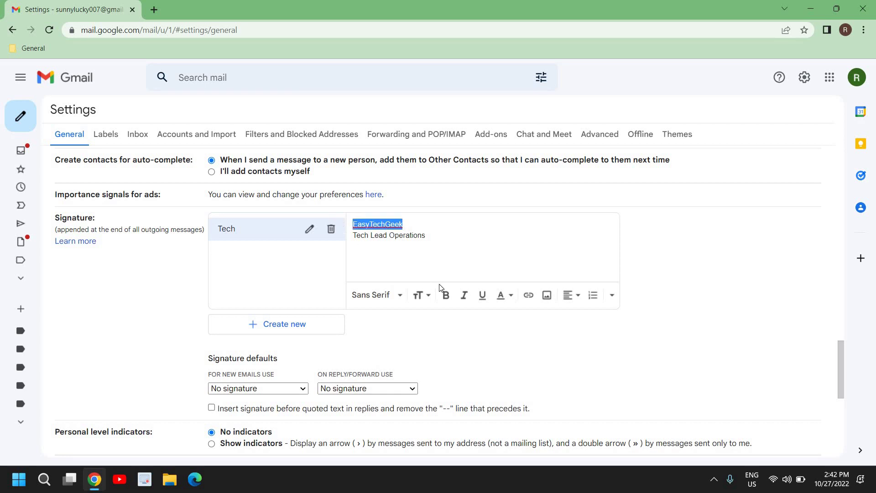
{"action": "left_click", "coordinate": [501, 295]}
{"action": "left_click", "coordinate": [393, 212]}
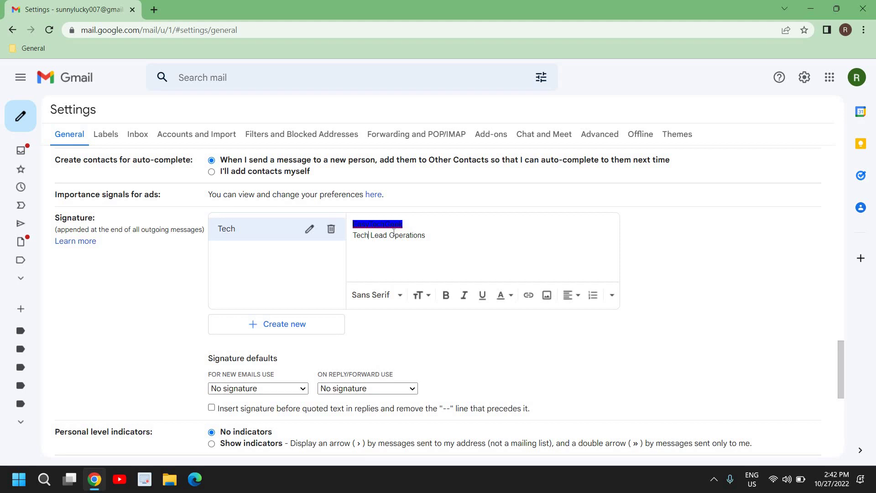
{"action": "left_click", "coordinate": [503, 296]}
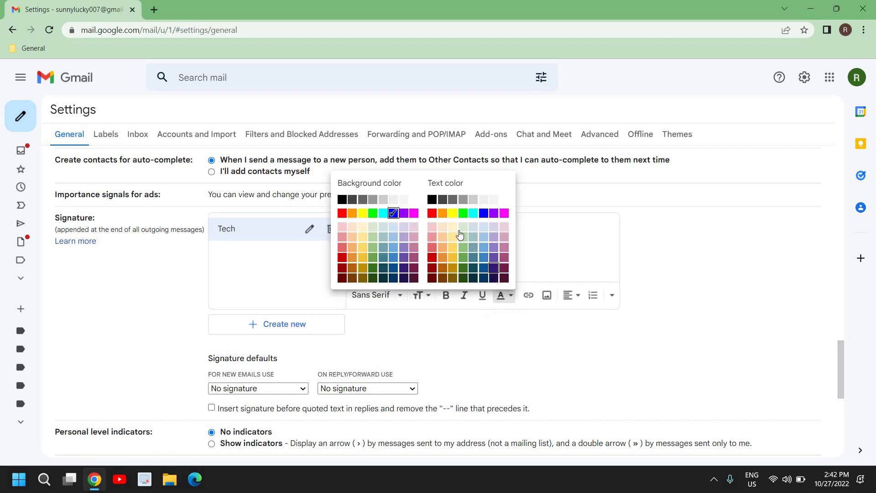
{"action": "left_click", "coordinate": [504, 199]}
Step: Undo the merged lines and bold the 'Tech Lead Operations' line
{"action": "left_click", "coordinate": [489, 258]}
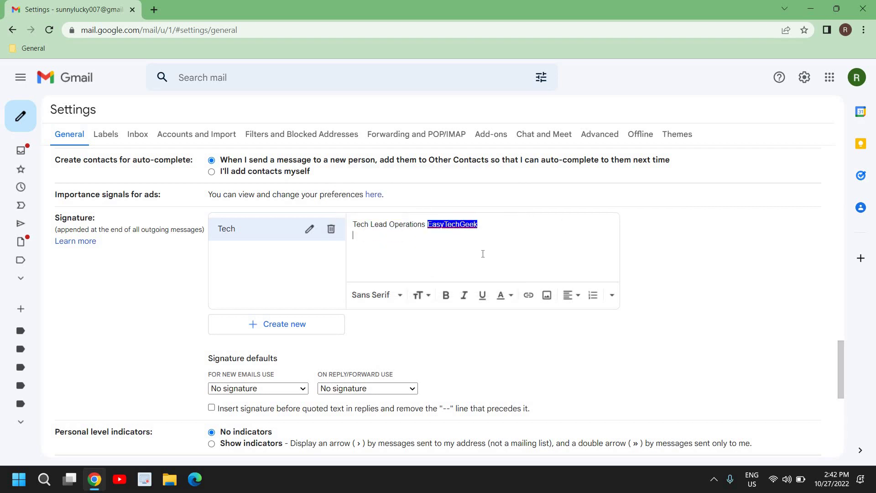
{"action": "key", "text": "ctrl+z"}
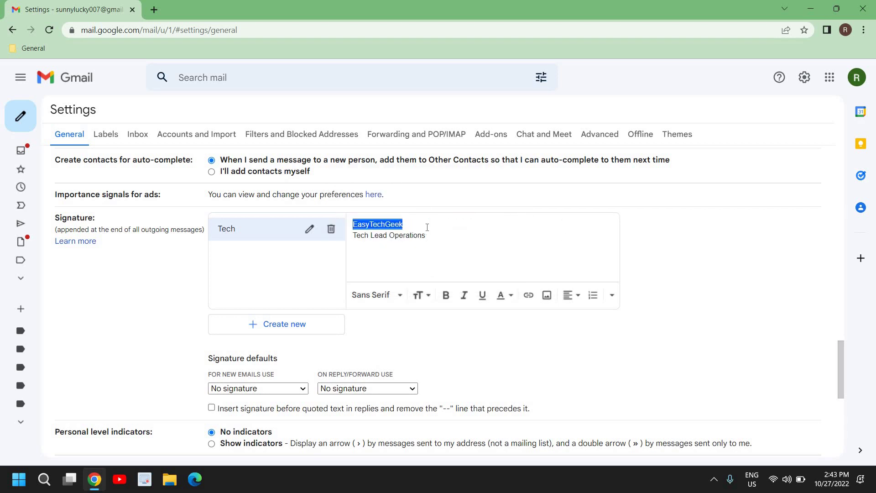
{"action": "left_click", "coordinate": [430, 269]}
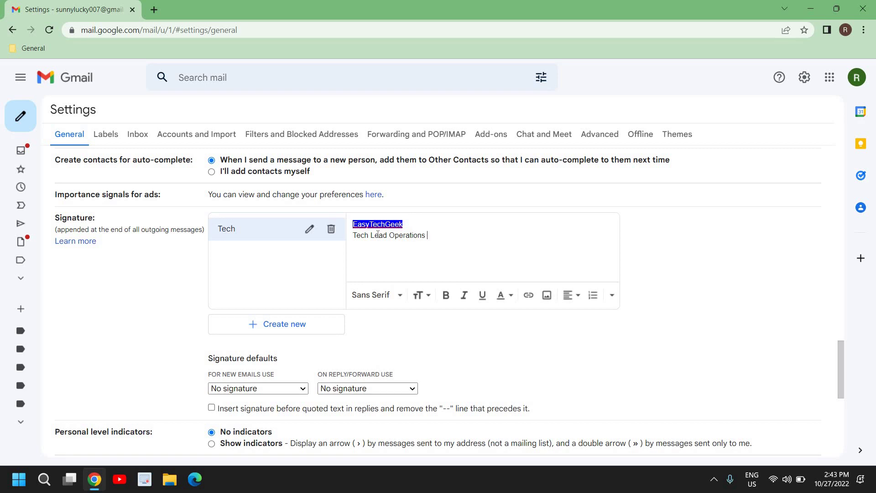
{"action": "left_click_drag", "start_coordinate": [376, 233], "coordinate": [352, 235]}
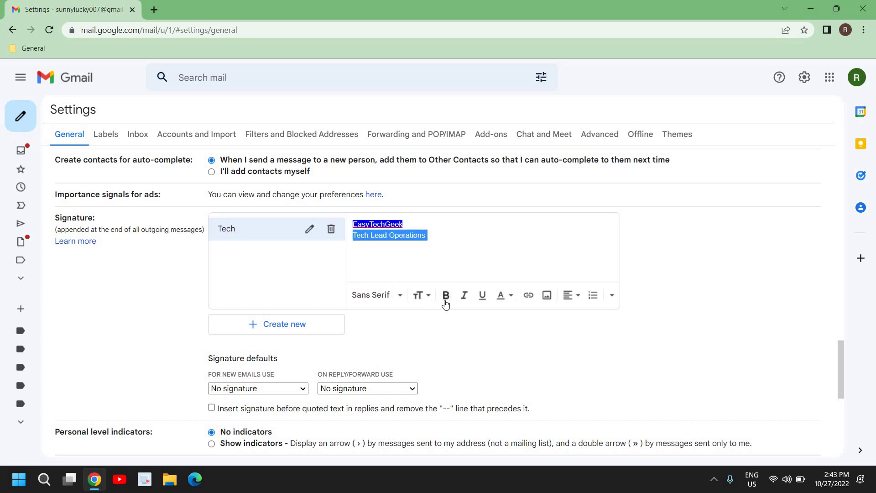
{"action": "left_click", "coordinate": [445, 301]}
{"action": "left_click", "coordinate": [457, 235]}
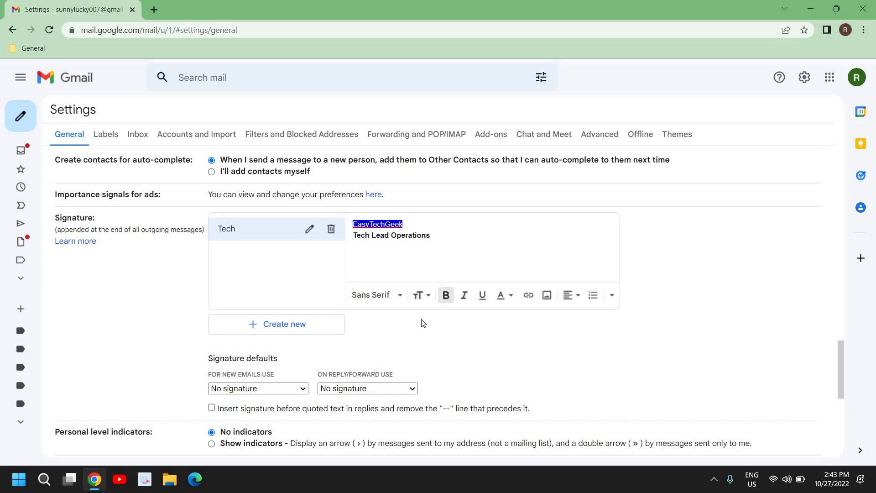
{"action": "scroll", "coordinate": [452, 312], "scroll_direction": "down", "scroll_amount": 1}
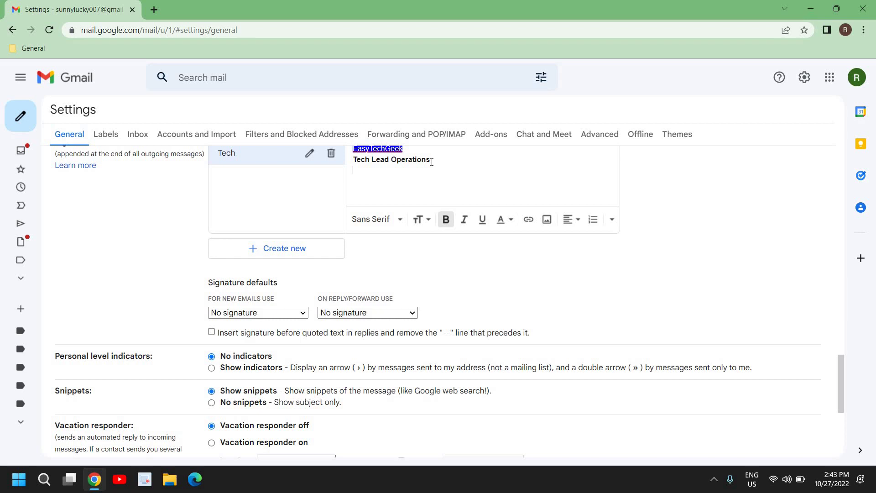
{"action": "type", "text": "Mo"}
{"action": "type", "text": "b:"}
{"action": "type", "text": " 0"}
{"action": "type", "text": "0000000"}
Step: Set both 'For new emails use' and 'On reply/forward use' to Tech
{"action": "left_click", "coordinate": [286, 313]}
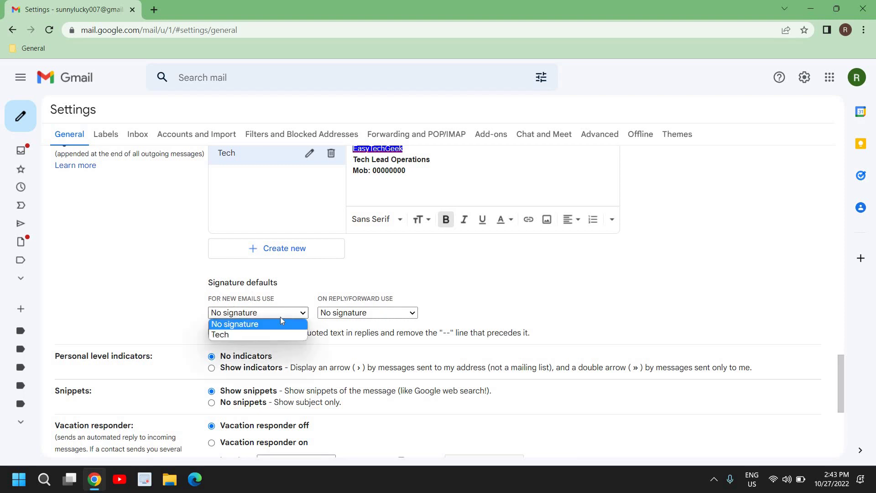
{"action": "left_click", "coordinate": [254, 336]}
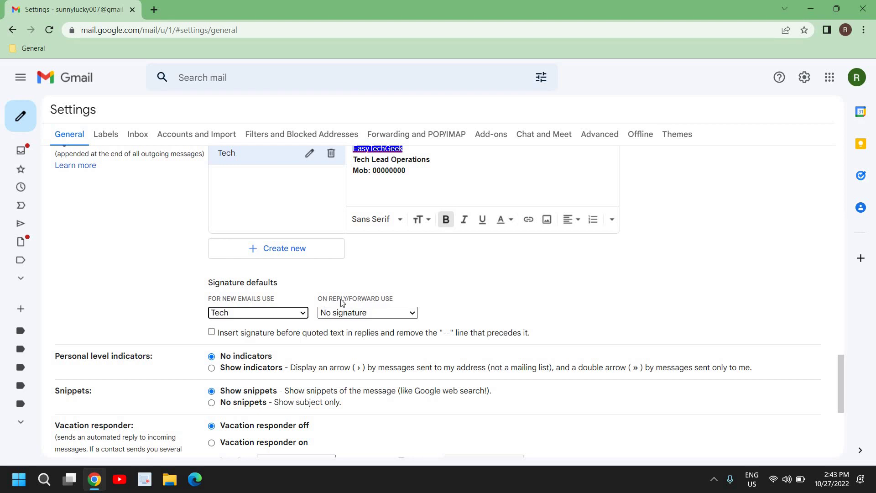
{"action": "left_click", "coordinate": [356, 320]}
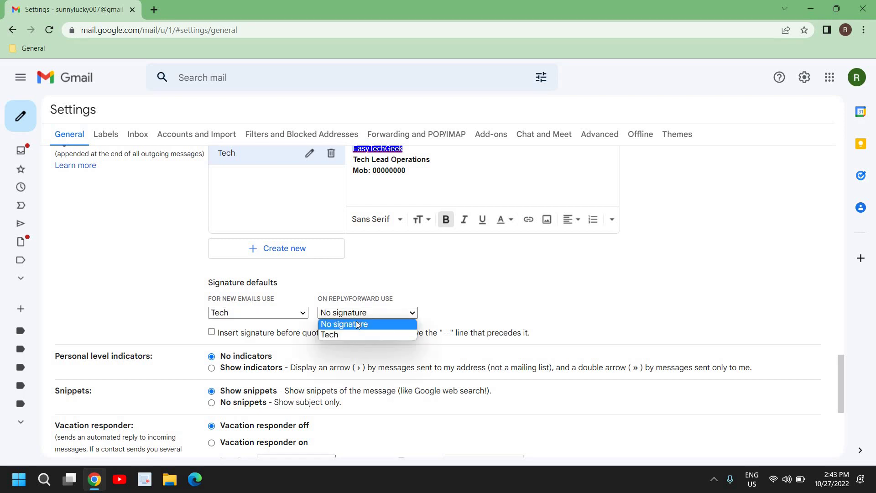
{"action": "left_click", "coordinate": [342, 334]}
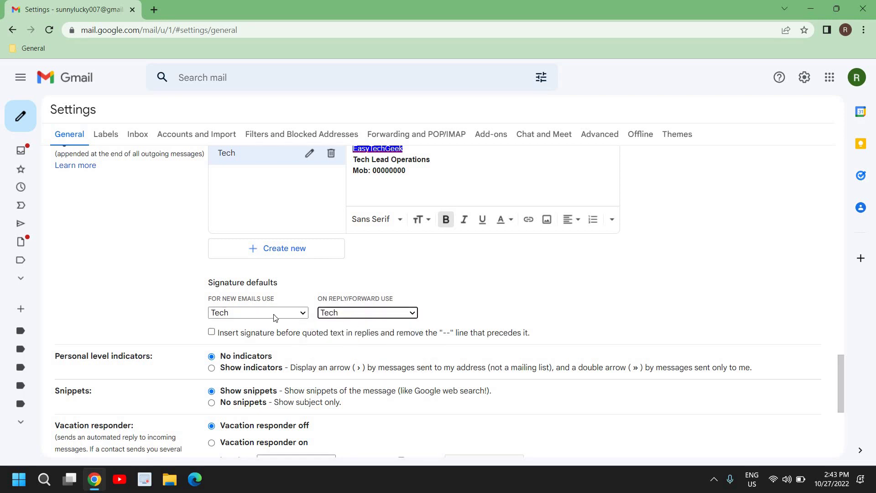
{"action": "triple_click", "coordinate": [508, 281]}
{"action": "scroll", "coordinate": [439, 302], "scroll_direction": "up", "scroll_amount": 2}
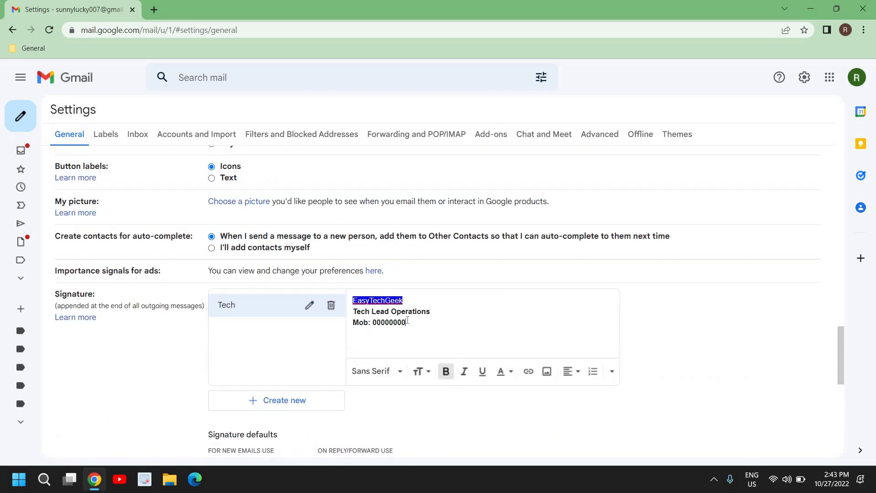
{"action": "left_click_drag", "start_coordinate": [415, 327], "coordinate": [352, 300]}
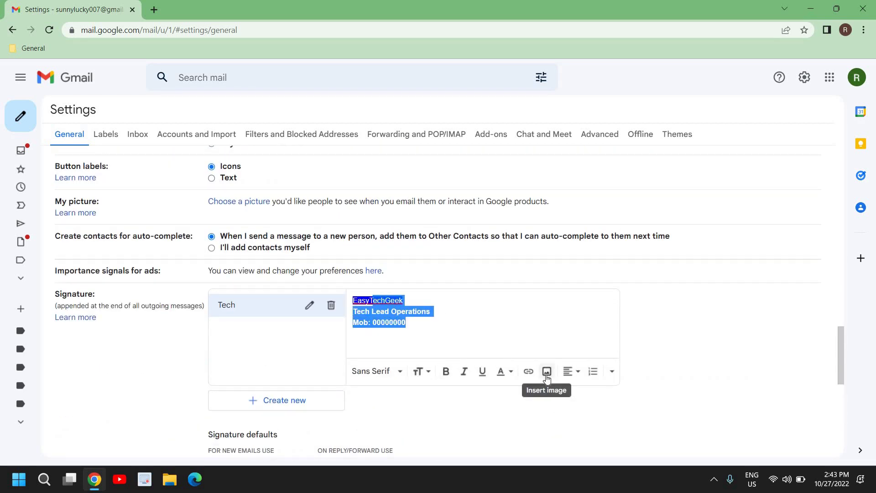
{"action": "left_click", "coordinate": [424, 327]}
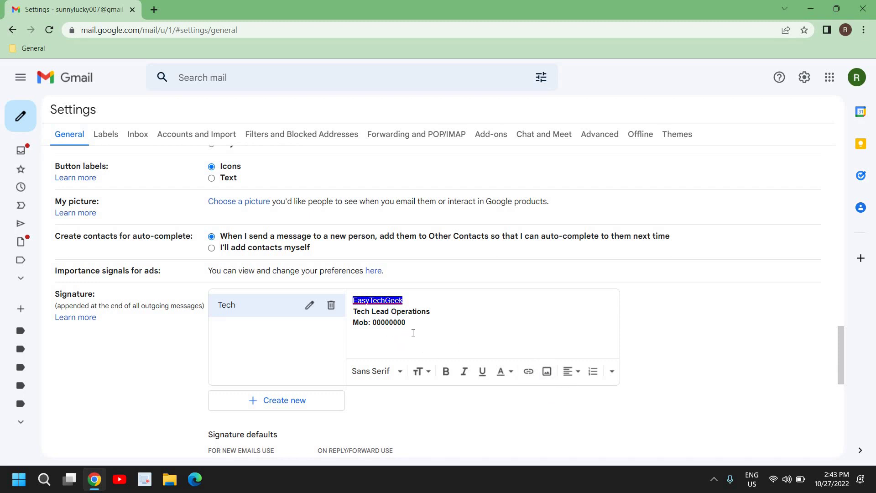
{"action": "scroll", "coordinate": [413, 331], "scroll_direction": "down", "scroll_amount": 1}
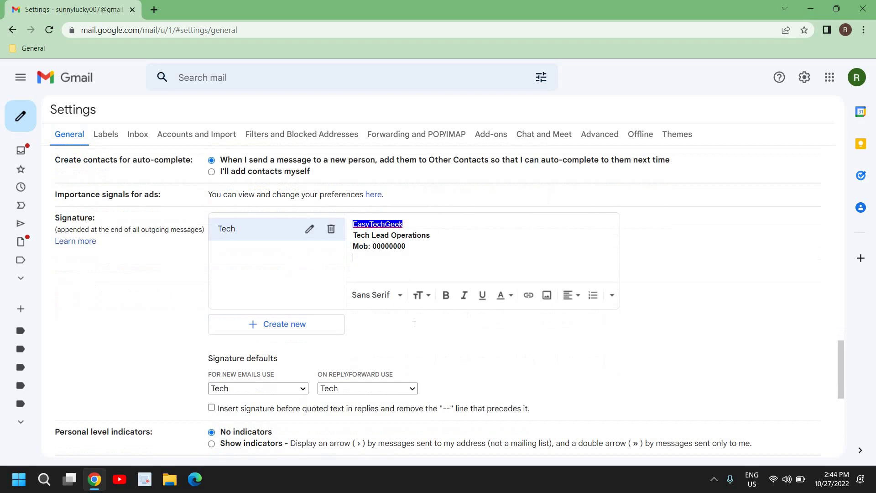
{"action": "scroll", "coordinate": [414, 331], "scroll_direction": "down", "scroll_amount": 2}
{"action": "scroll", "coordinate": [412, 329], "scroll_direction": "down", "scroll_amount": 2}
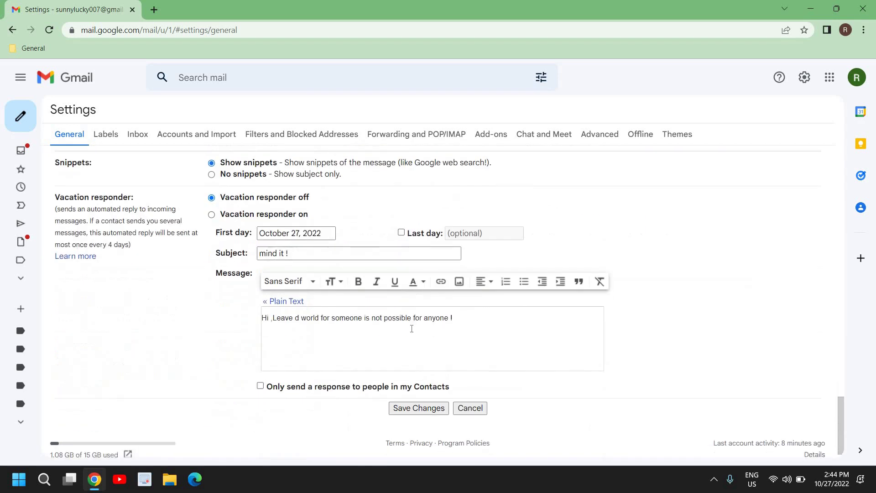
Step: Apply the Tech signature settings with Save Changes
{"action": "left_click", "coordinate": [416, 408]}
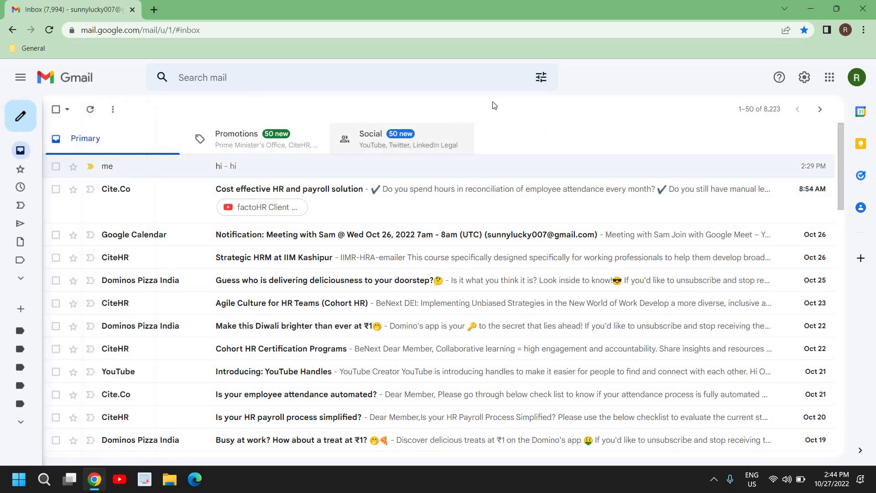
{"action": "left_click", "coordinate": [23, 116]}
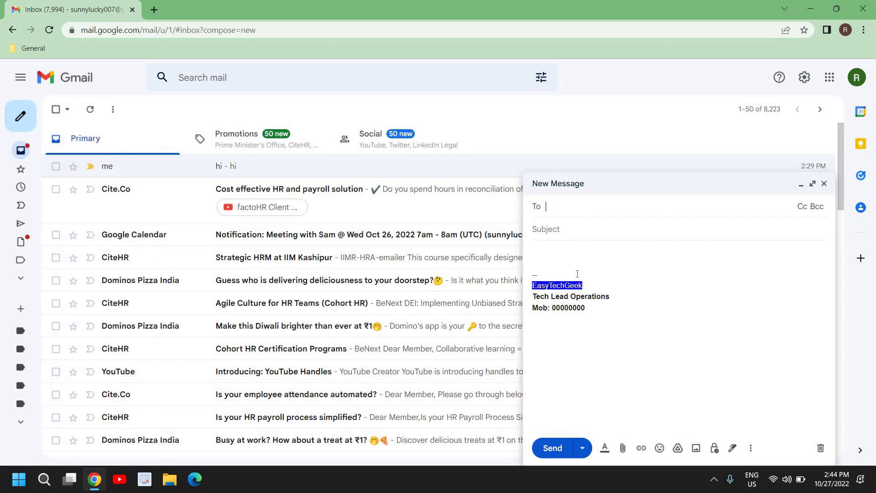
{"action": "left_click", "coordinate": [555, 275]}
{"action": "left_click", "coordinate": [824, 185]}
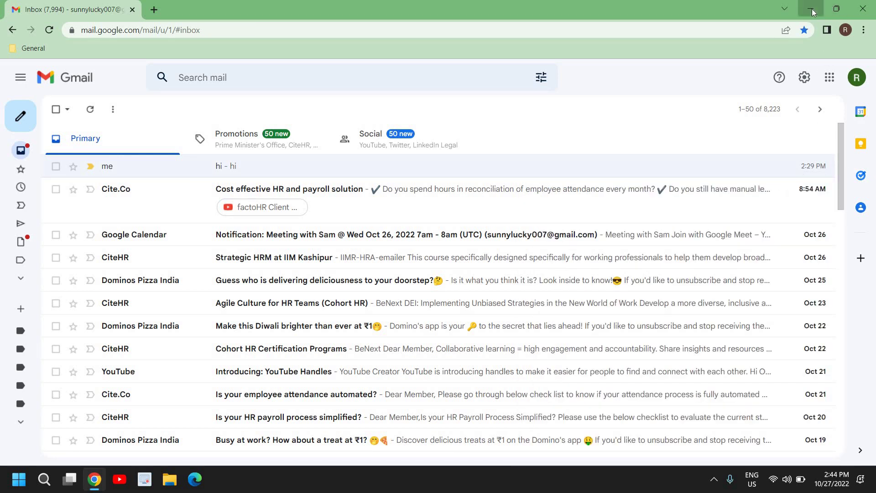
Step: Minimize the Chrome window to reveal the Windows desktop
{"action": "left_click", "coordinate": [812, 9]}
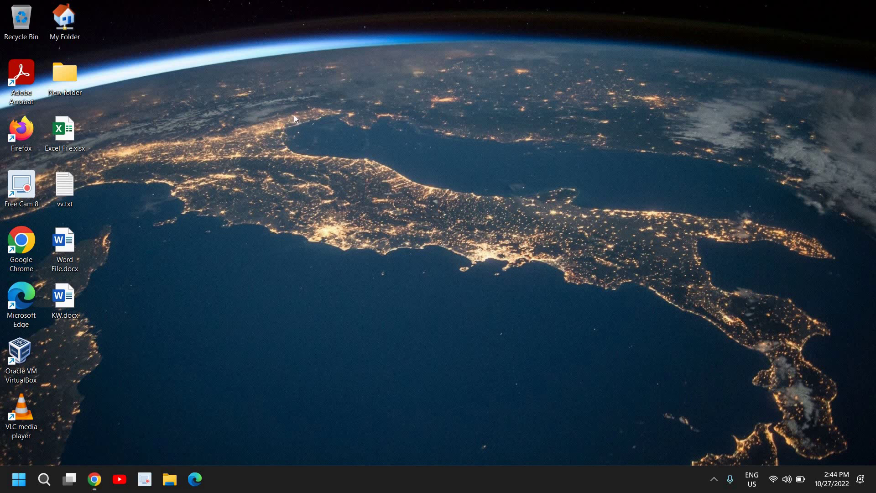